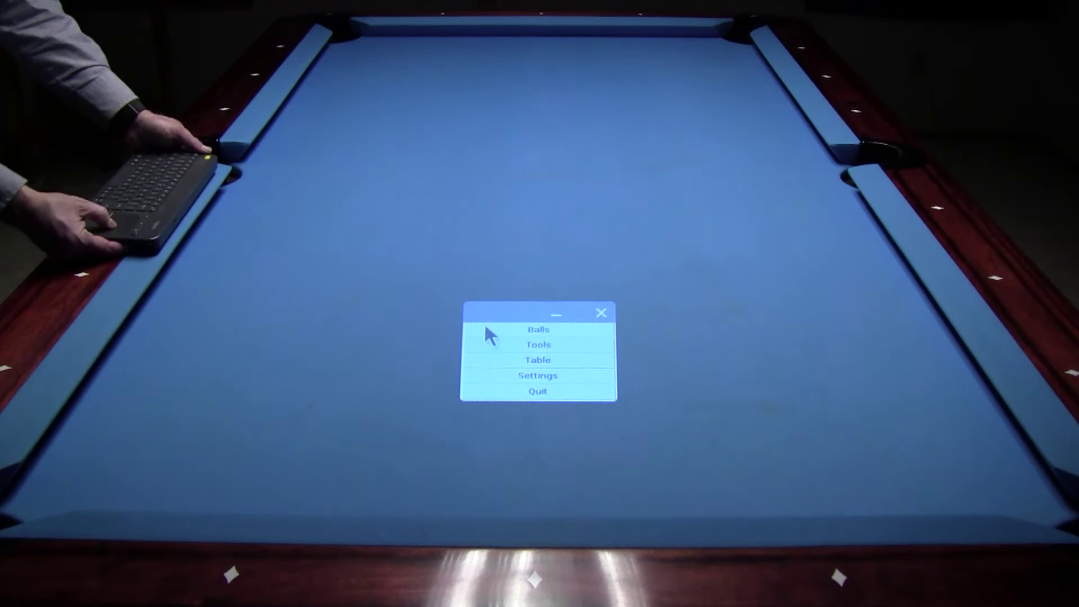
Open the iCATS Settings window and drag it lower and right across the projected table.
{"action": "left_click", "coordinate": [498, 375]}
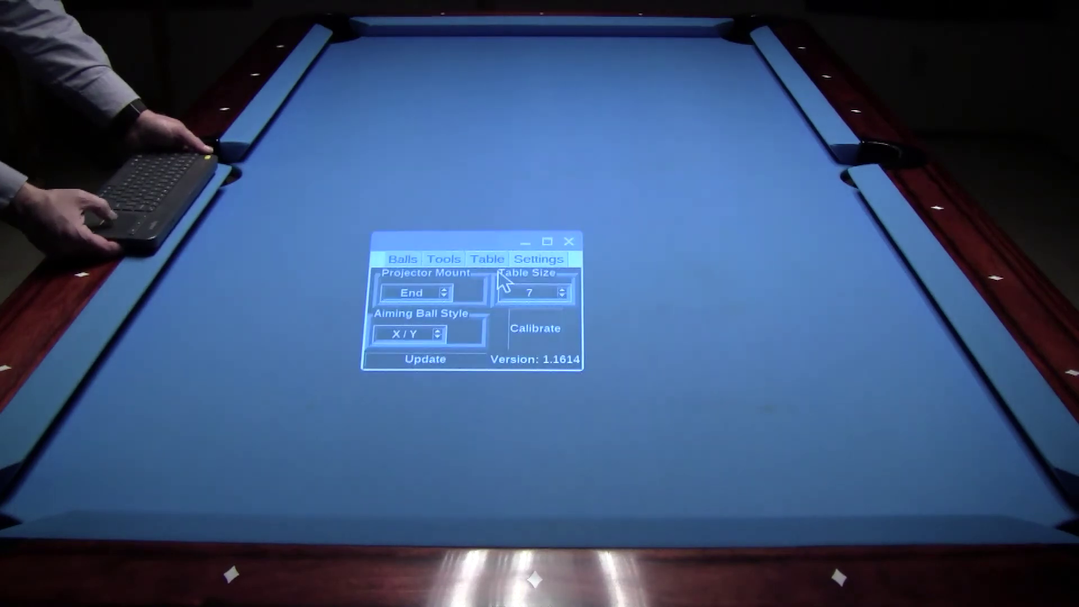
{"action": "left_click_drag", "start_coordinate": [477, 239], "coordinate": [531, 346]}
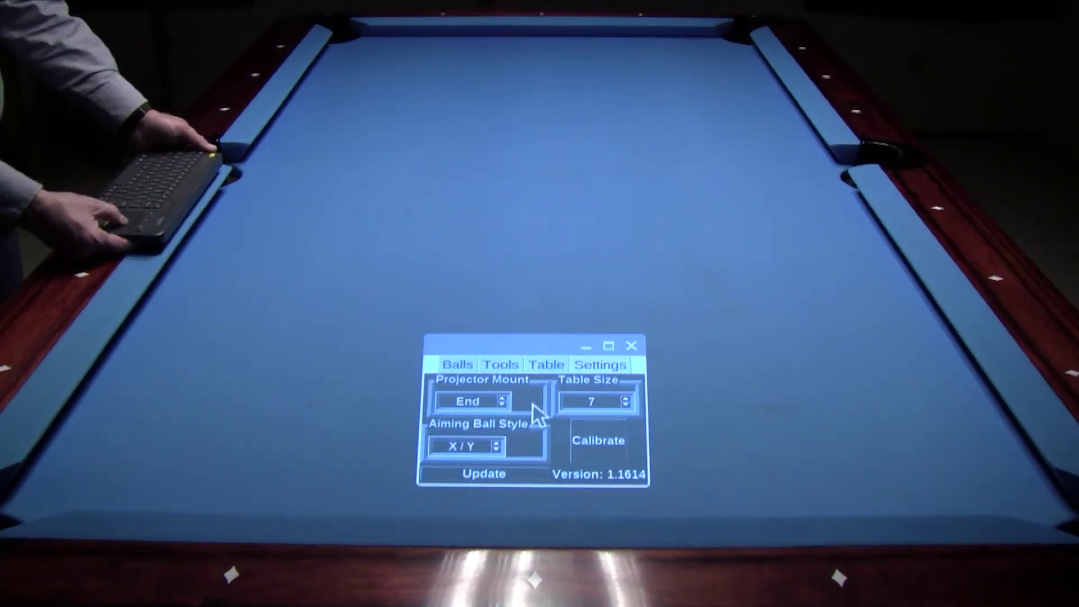
Change the projector mount from End to Side and raise the table size from 7 to 10.
{"action": "left_click", "coordinate": [501, 401]}
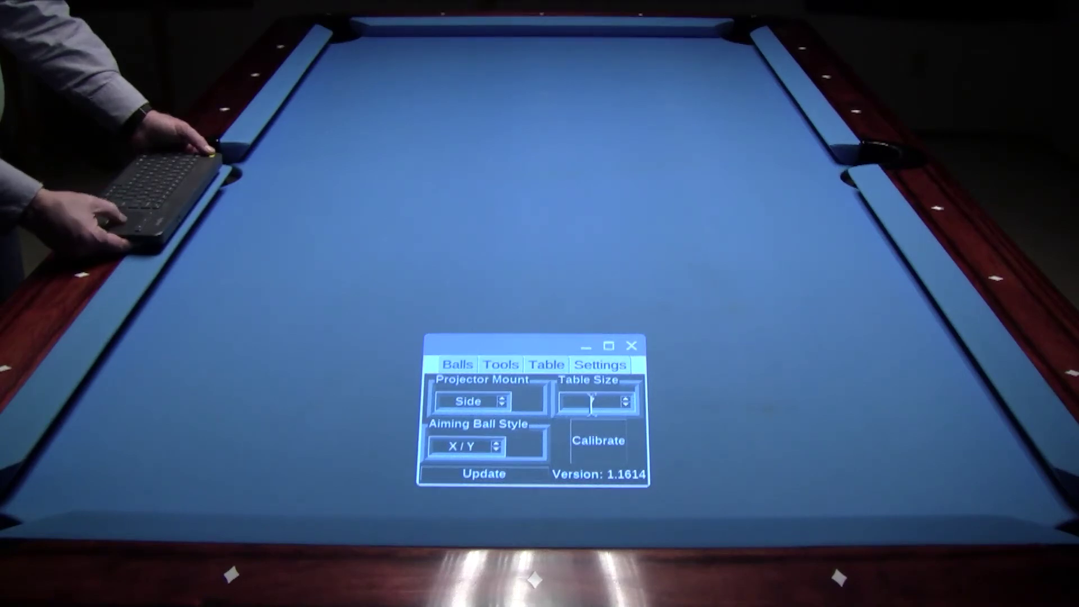
{"action": "left_click", "coordinate": [625, 397]}
{"action": "left_click", "coordinate": [625, 397]}
{"action": "left_click", "coordinate": [625, 398]}
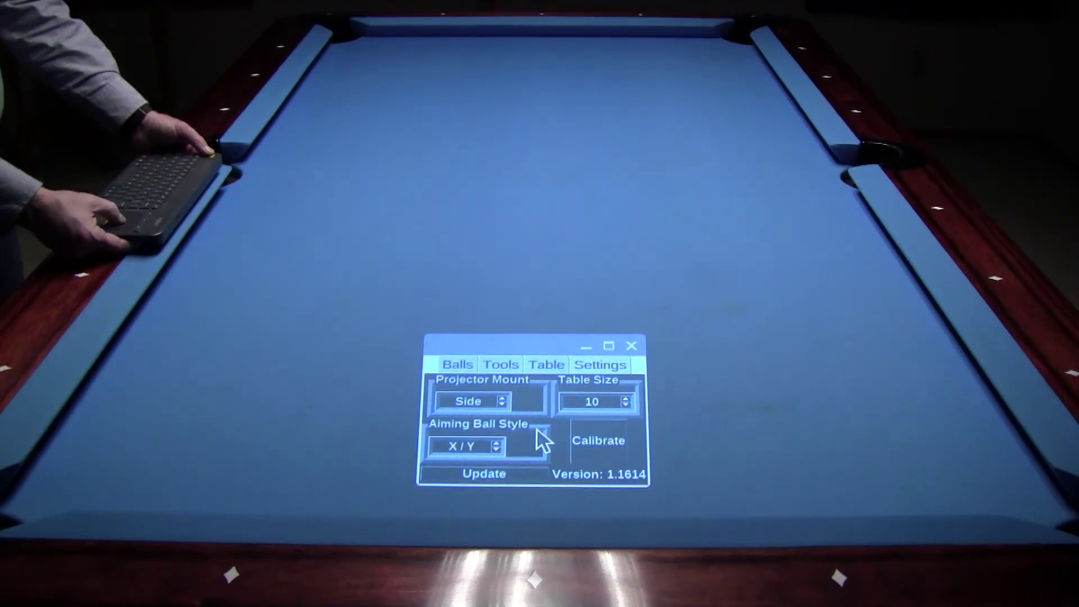
{"action": "left_click", "coordinate": [497, 445]}
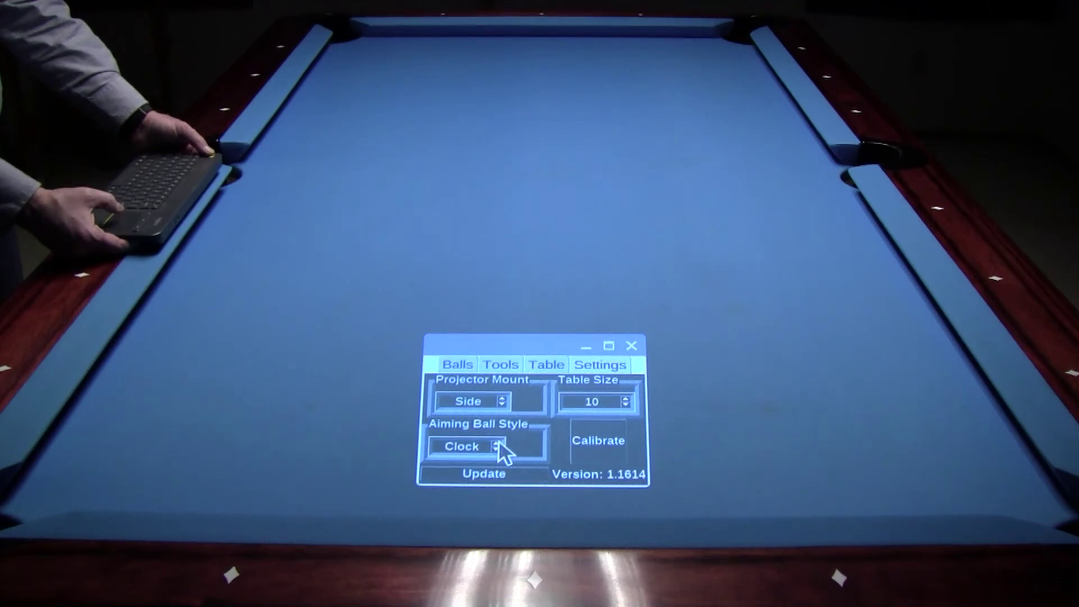
{"action": "left_click", "coordinate": [496, 445]}
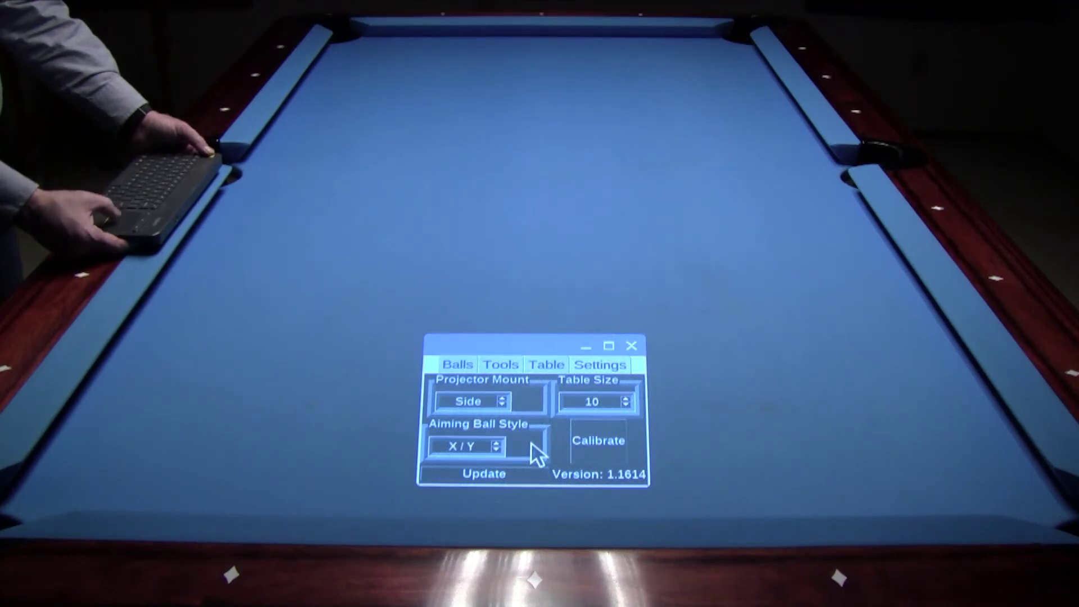